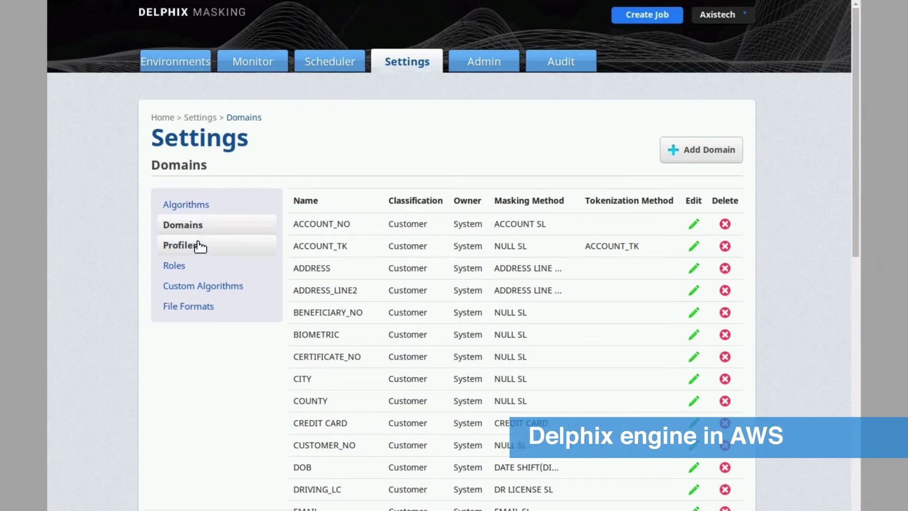
# - Start a new profiler set named GDPR2 with purpose PII PFI PHI
pyautogui.click(197, 243)
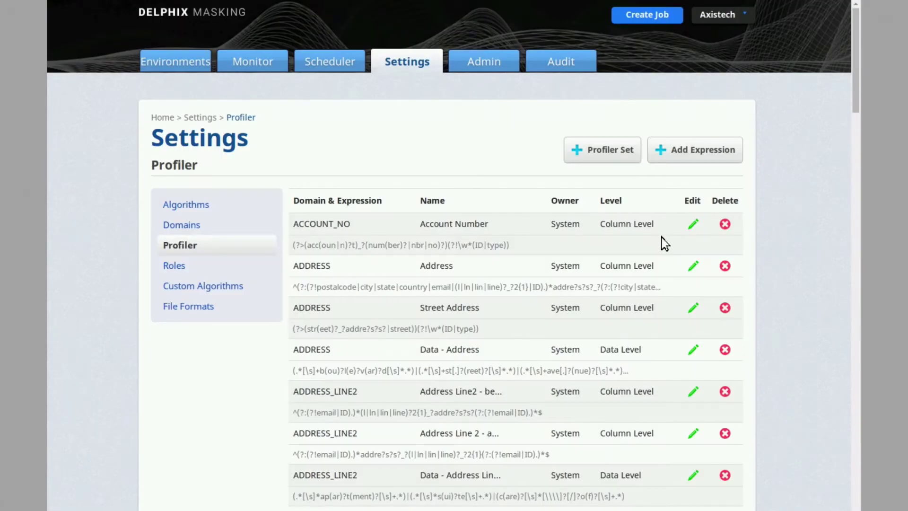
pyautogui.click(598, 150)
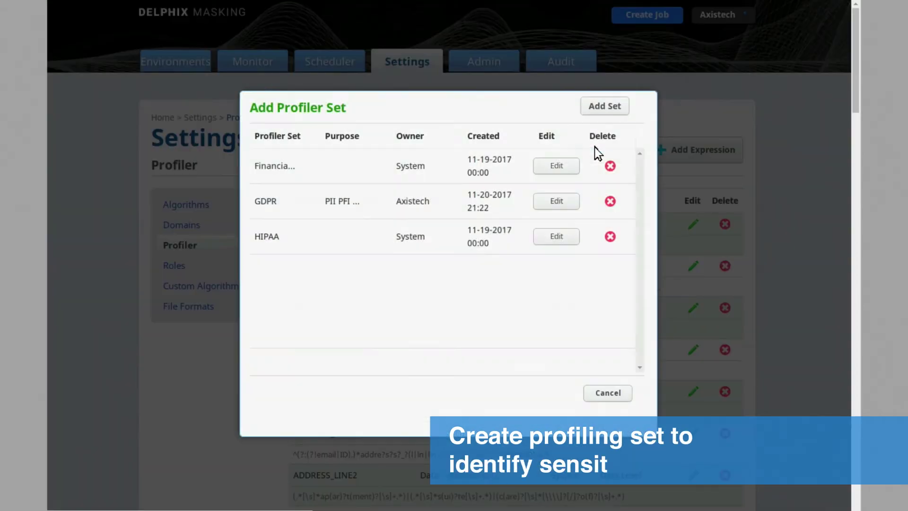
pyautogui.click(603, 109)
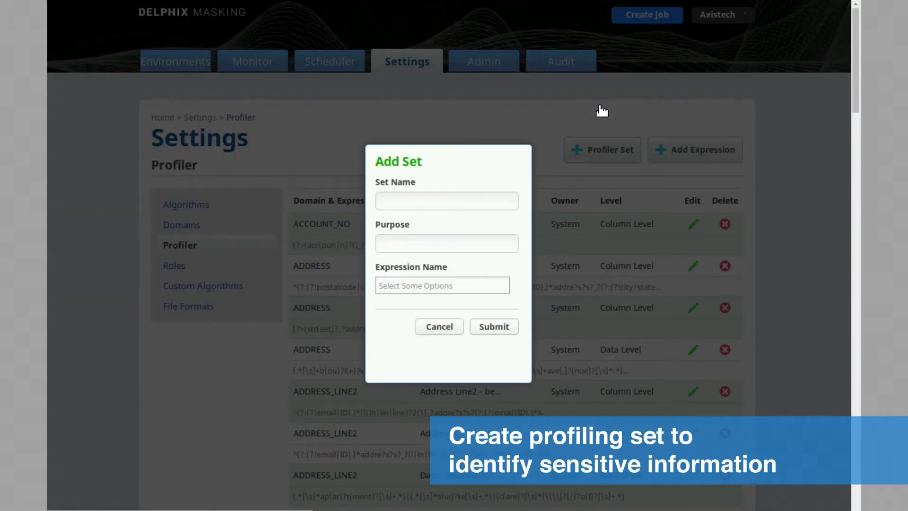
pyautogui.write('GDP')
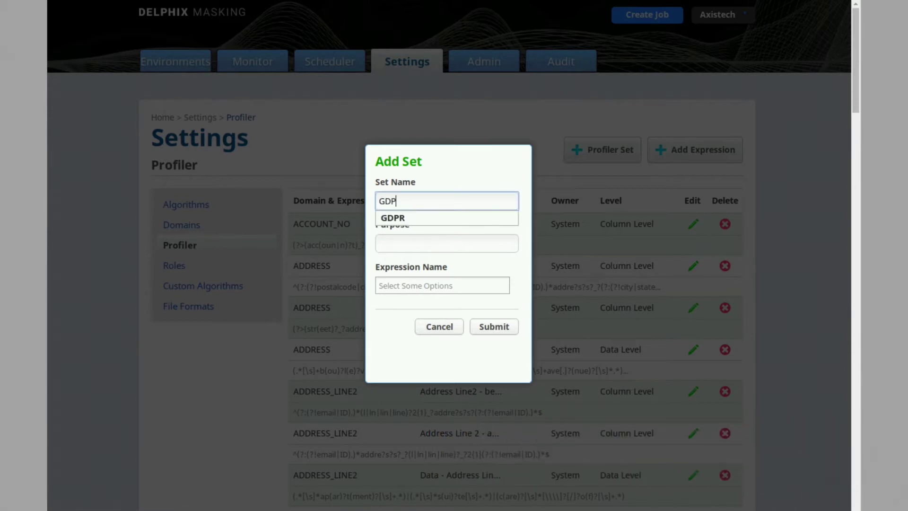
pyautogui.write('R2')
pyautogui.press('Tab')
pyautogui.write('PII P')
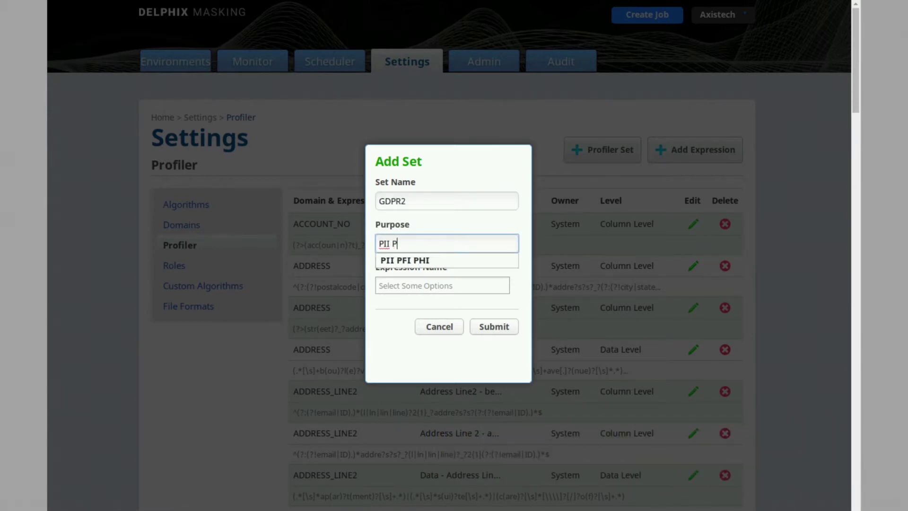
pyautogui.write('FI PHI')
pyautogui.press('Tab')
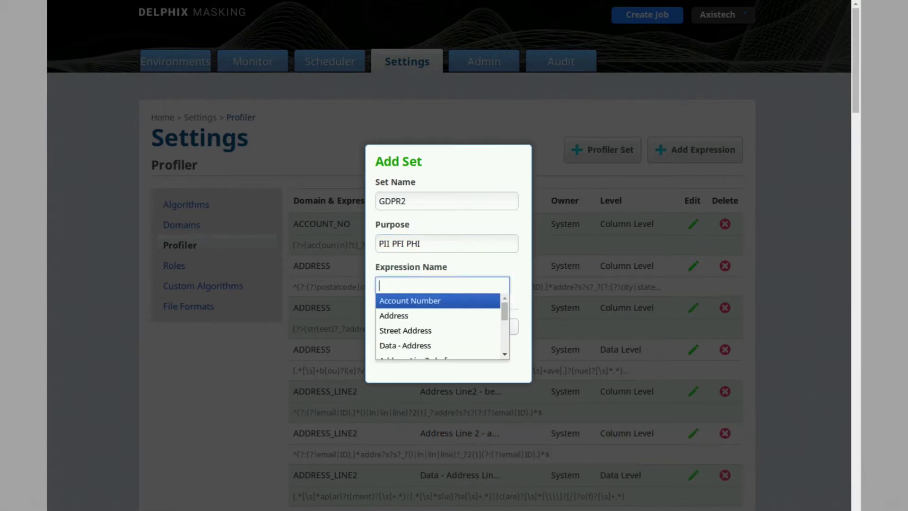
pyautogui.write('firs')
# - Add name, address, birth date, account, postal code and telephone expressions, then save the set
pyautogui.press('Return')
pyautogui.write('last')
pyautogui.press('Return')
pyautogui.write('addres')
pyautogui.press('Return')
pyautogui.write('birt')
pyautogui.press('Return')
pyautogui.write('birt')
pyautogui.press('Return')
pyautogui.write('birt')
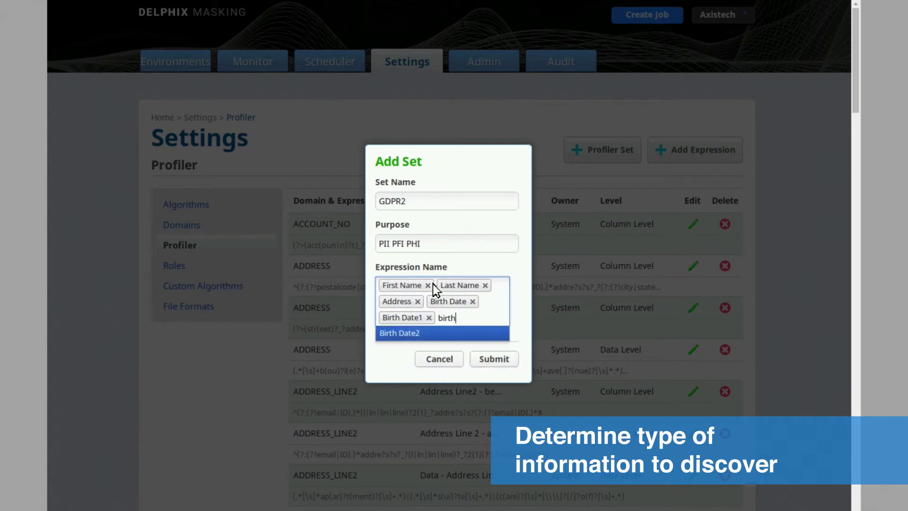
pyautogui.press('Return')
pyautogui.write('acc')
pyautogui.press('Return')
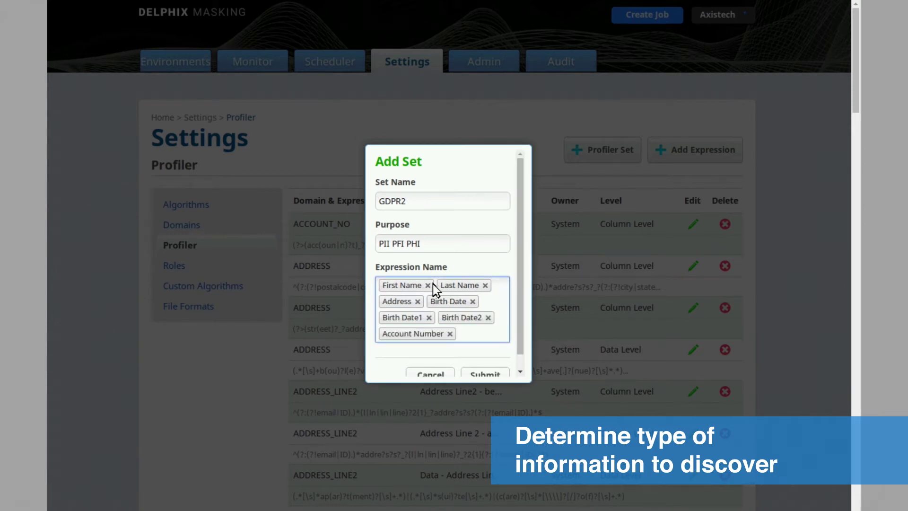
pyautogui.write('zip')
pyautogui.press('Down')
pyautogui.press('Return')
pyautogui.write('te')
pyautogui.press('Return')
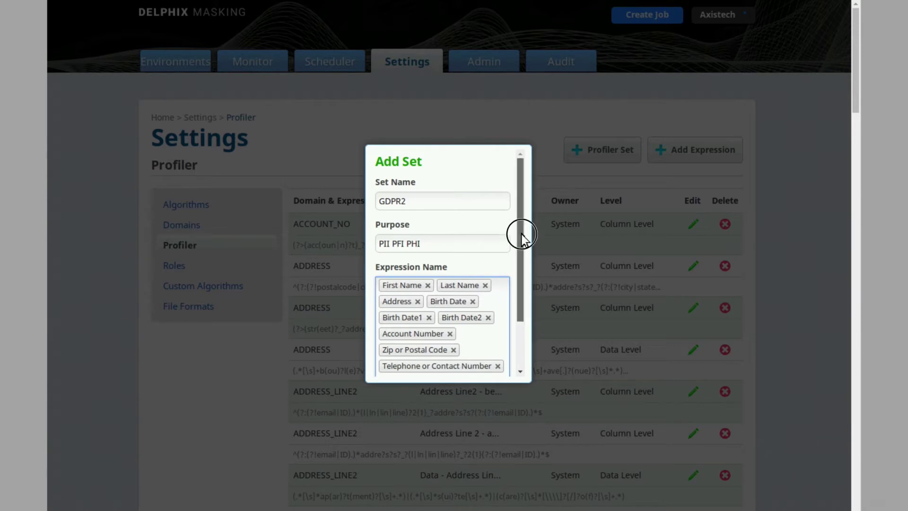
pyautogui.moveTo(522, 220); pyautogui.dragTo(522, 270)
pyautogui.click(486, 363)
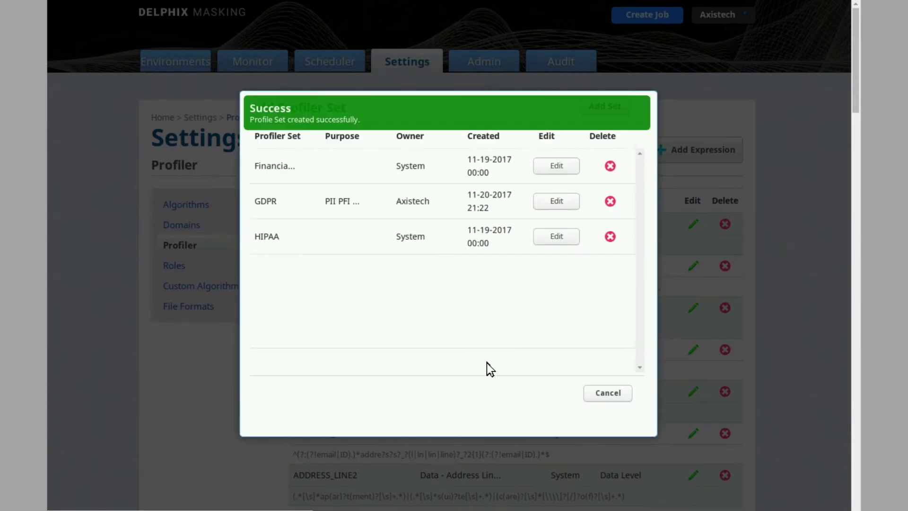
pyautogui.write('devd')
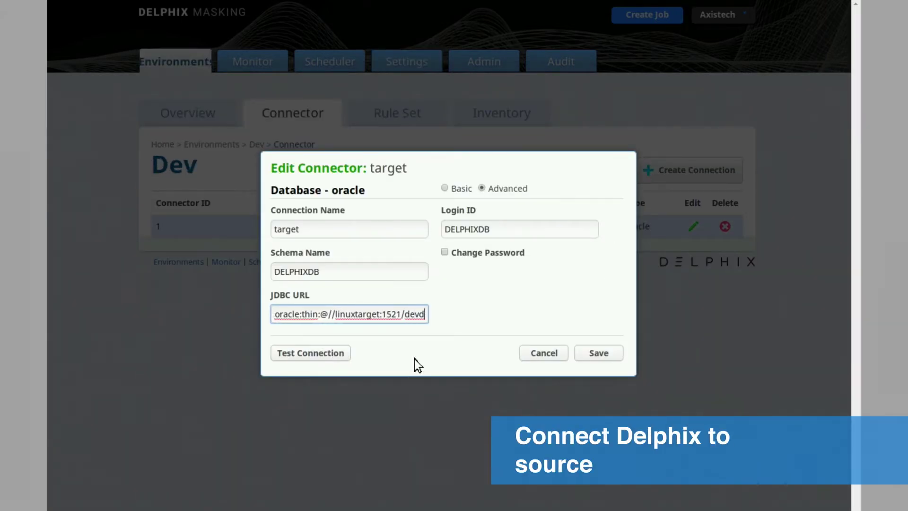
pyautogui.write('b')
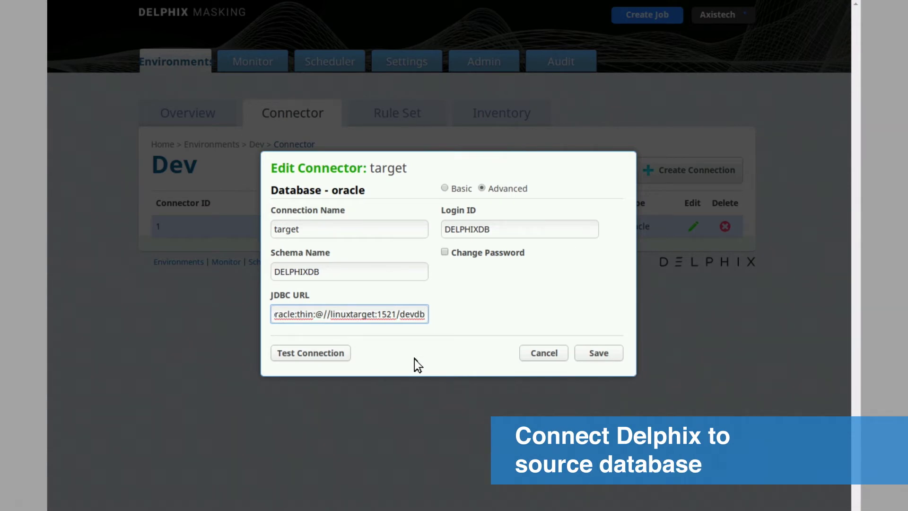
# - Test the devdb target connector and build RS2 from the EMPLOYEES and MEDICAL_RECORDS tables
pyautogui.click(331, 352)
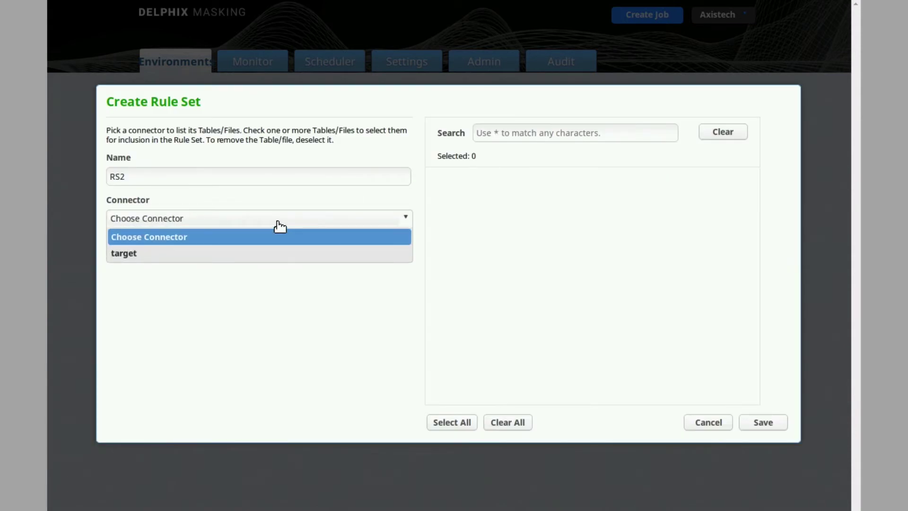
pyautogui.click(204, 257)
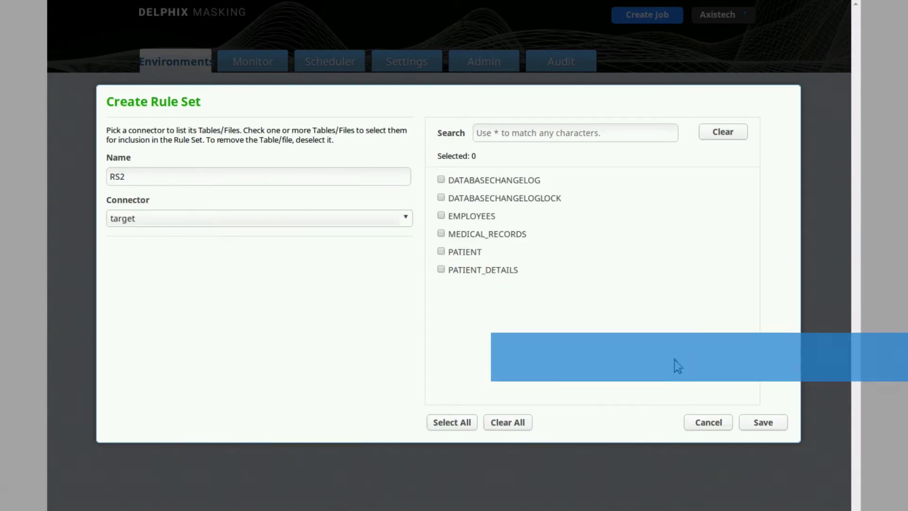
pyautogui.click(442, 217)
pyautogui.click(442, 236)
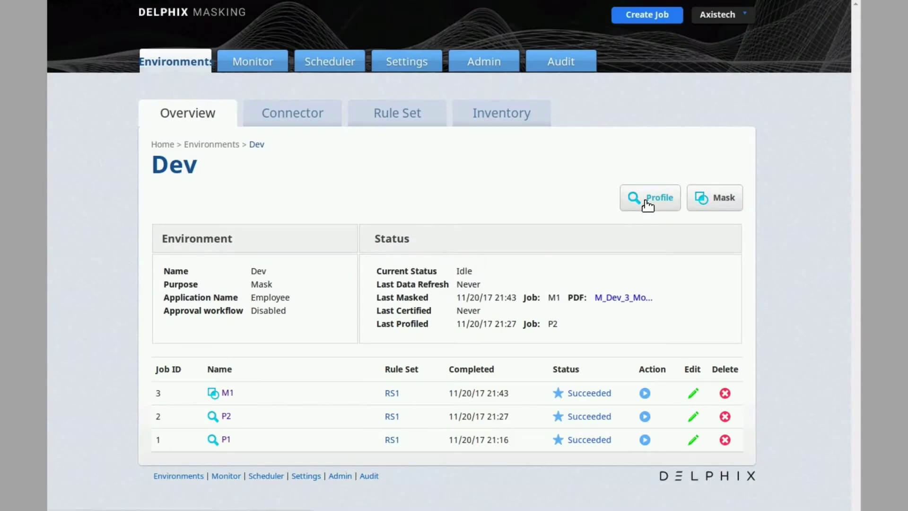
# - Save profiling job DP1 using rule set RS2 and the GDPR2 profiler set
pyautogui.click(648, 205)
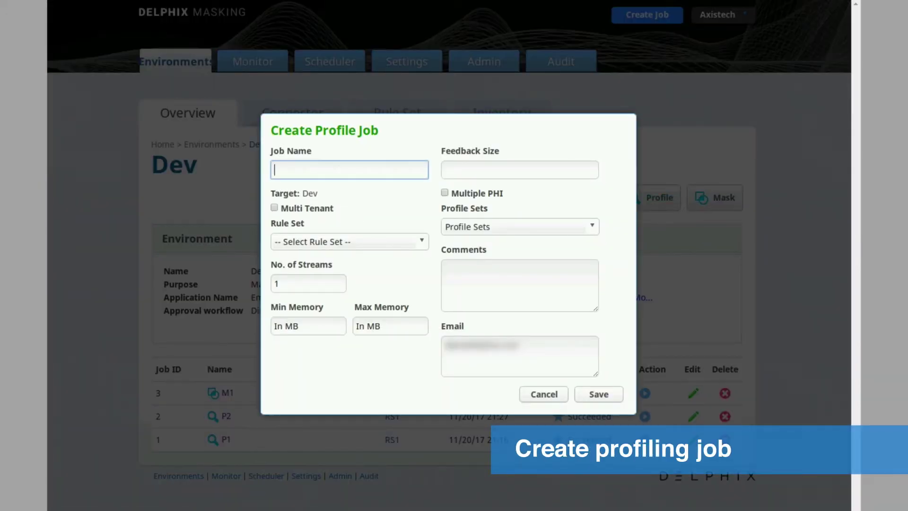
pyautogui.write('DP1')
pyautogui.click(366, 245)
pyautogui.click(323, 297)
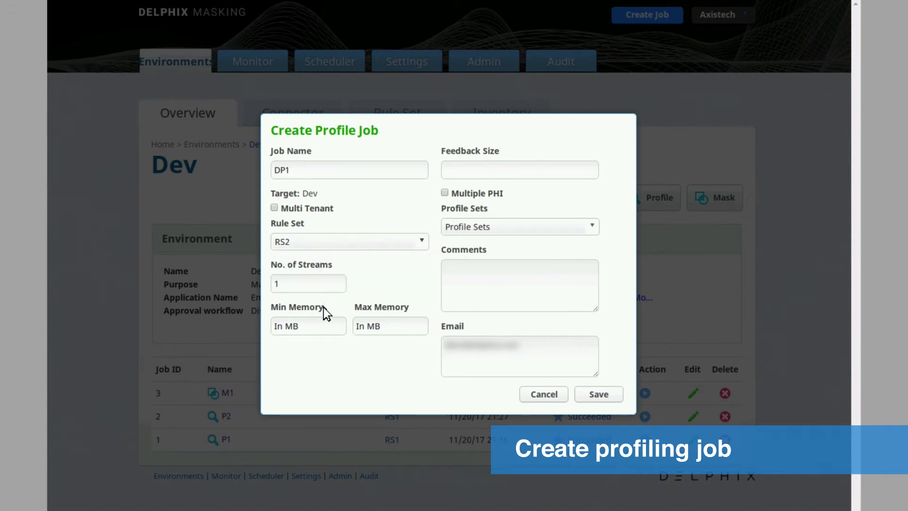
pyautogui.click(539, 231)
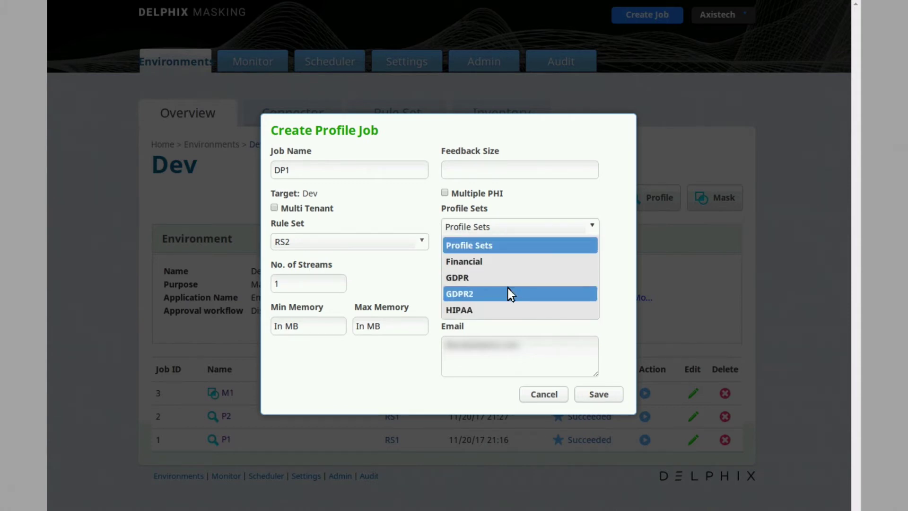
pyautogui.click(507, 293)
pyautogui.click(600, 395)
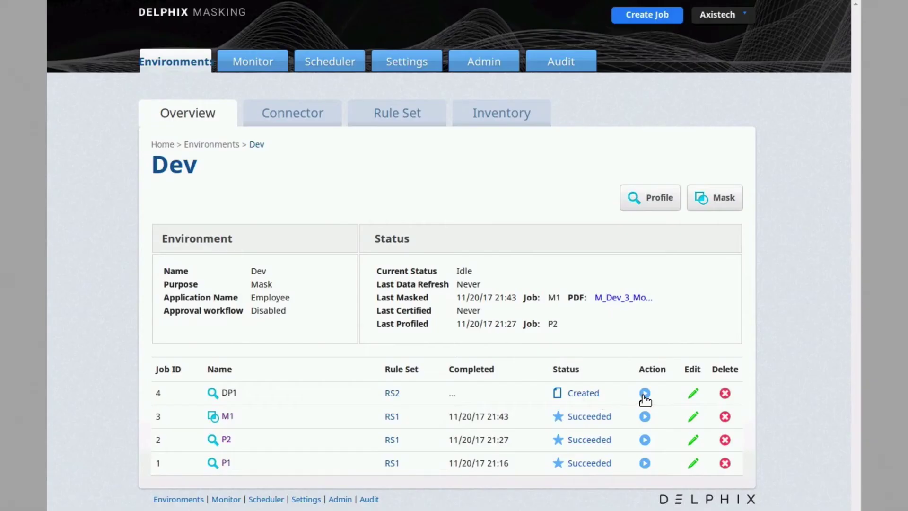
# - Run DP1 and view its results: 12 sensitive columns found across 4 tables
pyautogui.click(645, 394)
pyautogui.click(228, 392)
pyautogui.scroll(-2, 231, 398)
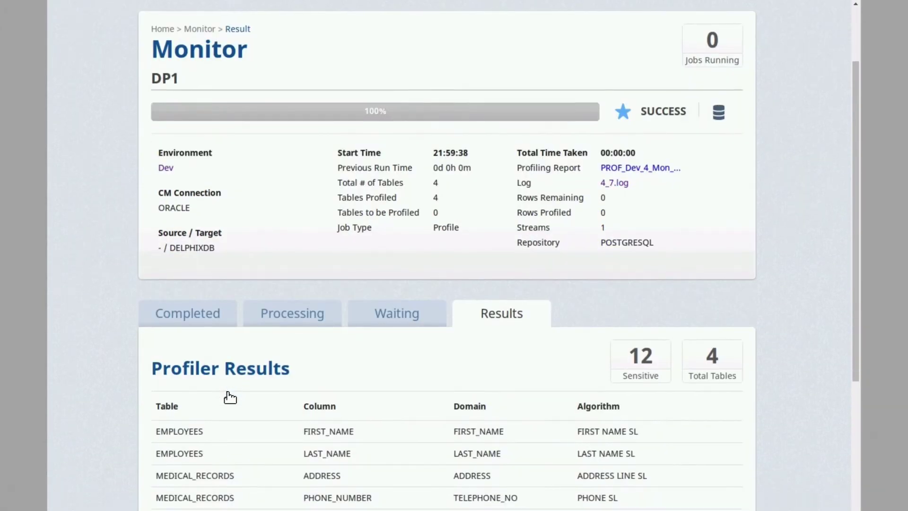
pyautogui.scroll(-2, 230, 397)
pyautogui.scroll(-2, 230, 397)
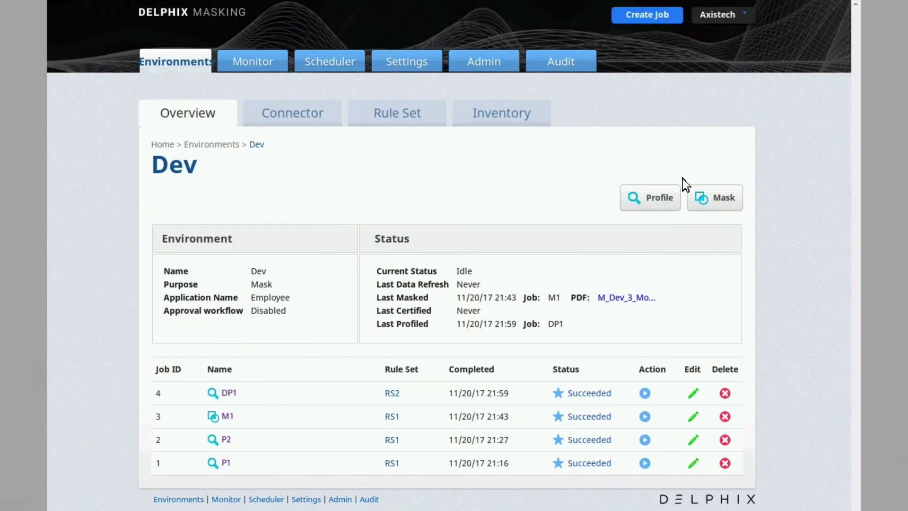
# - Save masking job DM2 with the In-Place method on rule set RS2
pyautogui.click(718, 198)
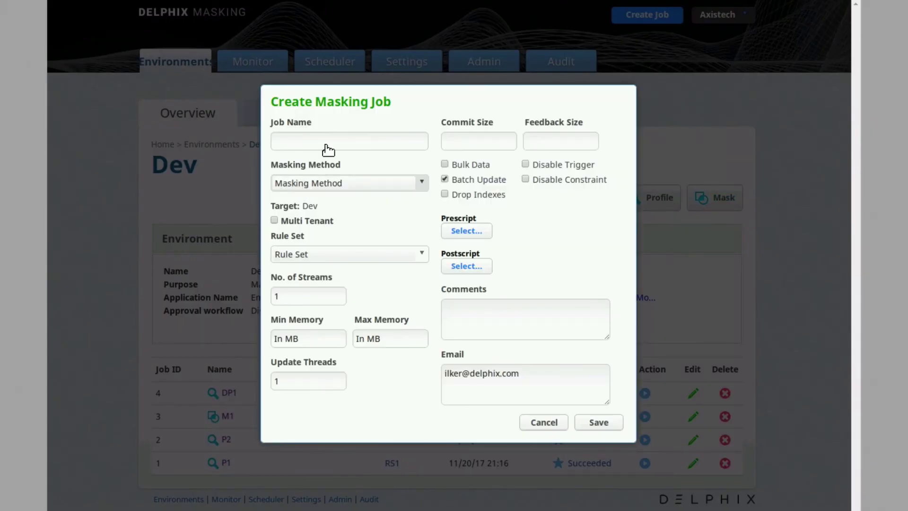
pyautogui.write('DM2')
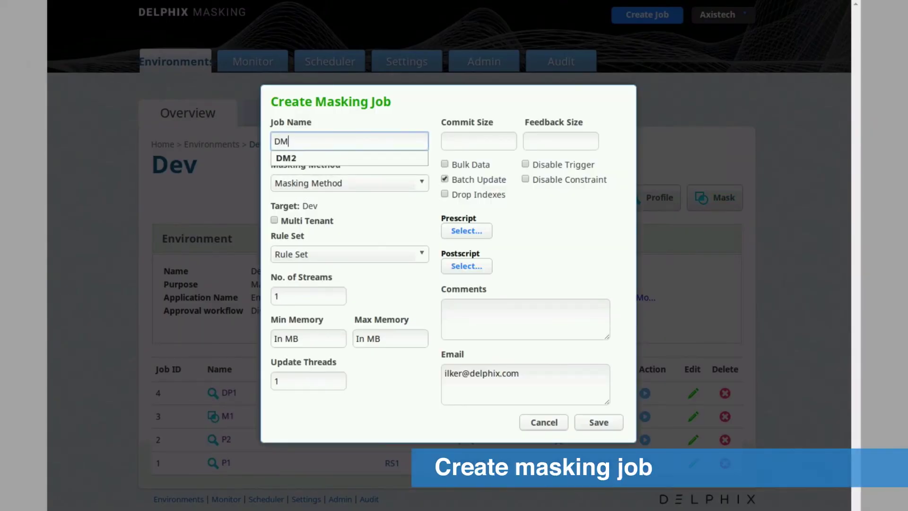
pyautogui.click(381, 186)
pyautogui.click(324, 219)
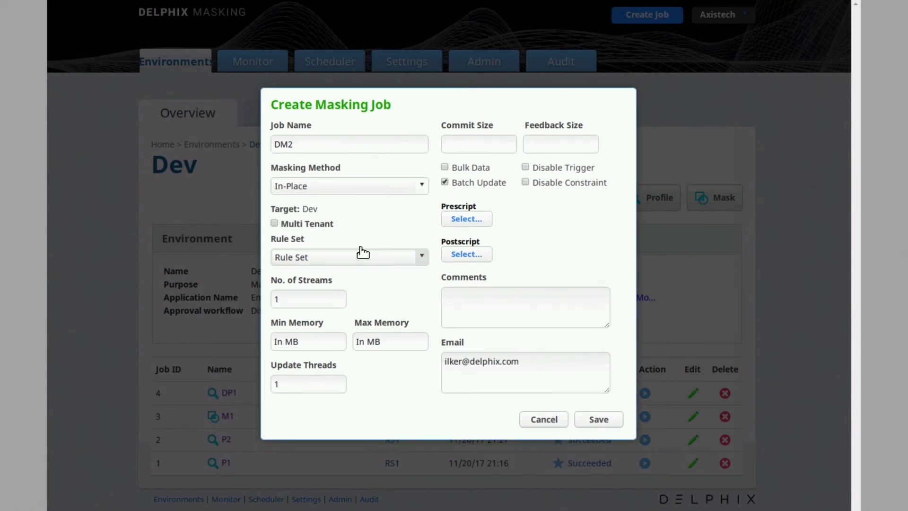
pyautogui.click(345, 264)
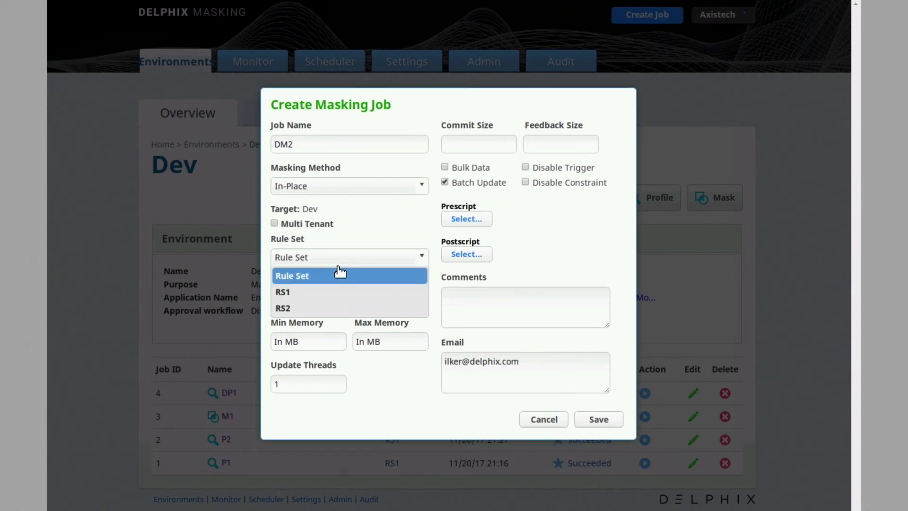
pyautogui.click(305, 306)
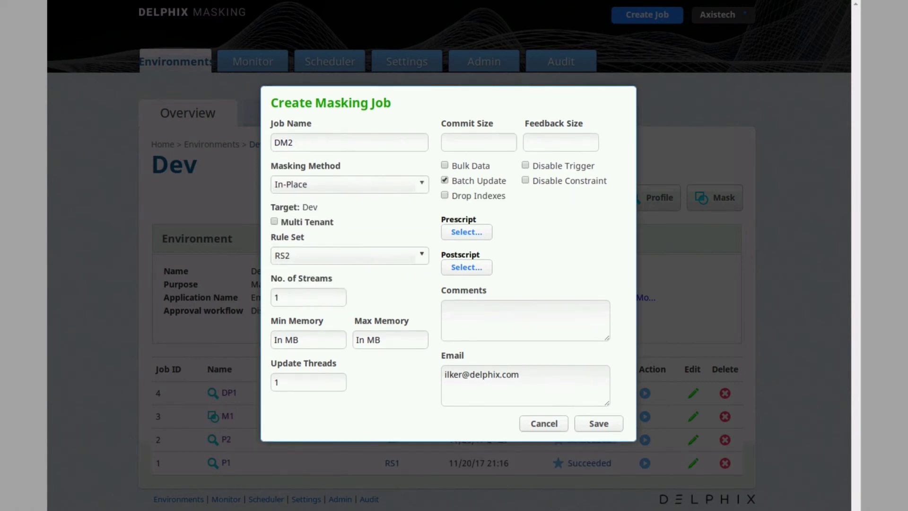
pyautogui.click(600, 423)
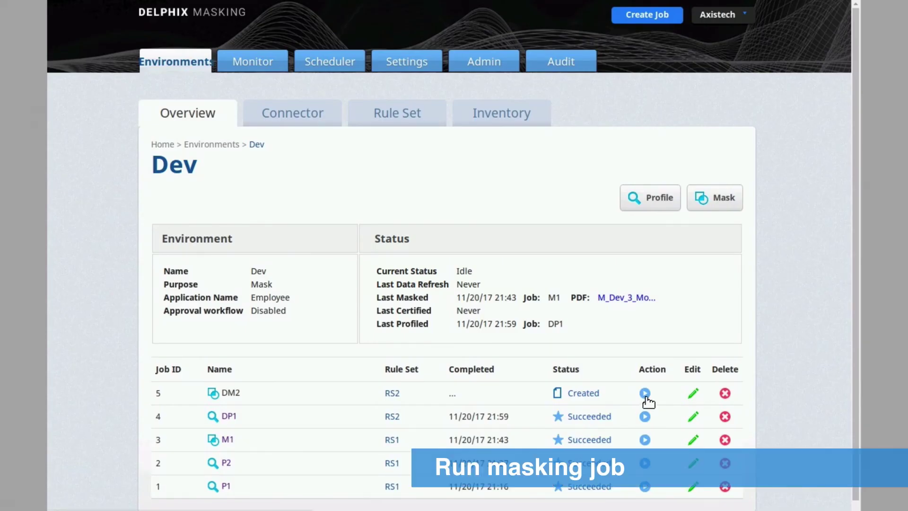
# - Run DM2, then refresh the Delphix Demo Employees page to see masked names
pyautogui.click(645, 394)
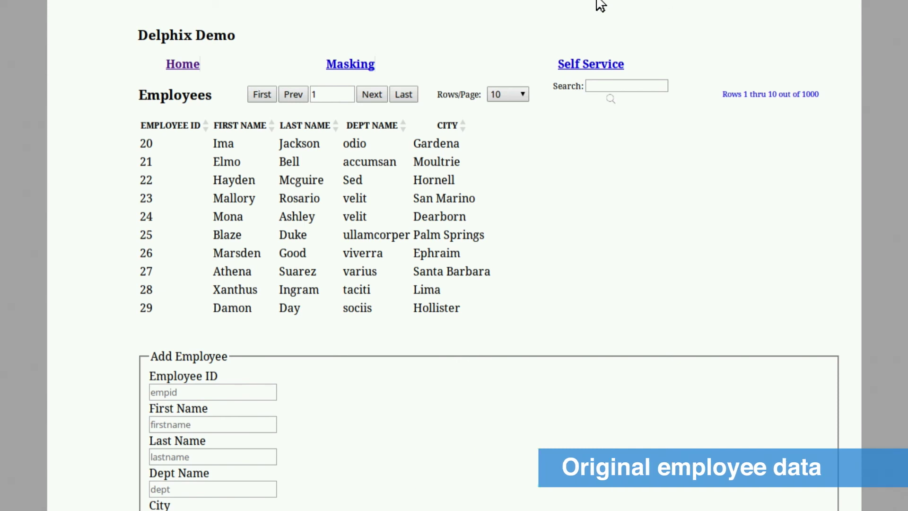
pyautogui.press('F5')
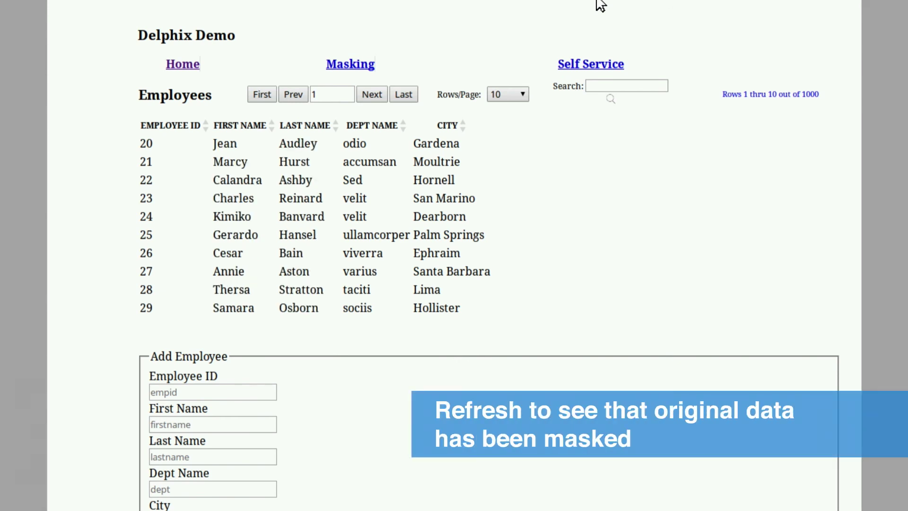